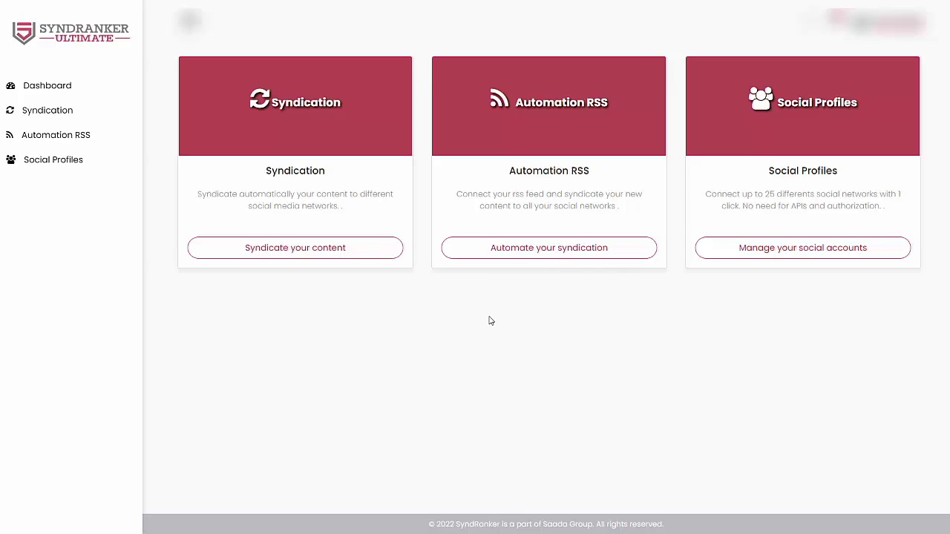
# - Browse the Add Account page's 23 networks, Bitly through WordPress Platform, and return to the top
pyautogui.click(759, 257)
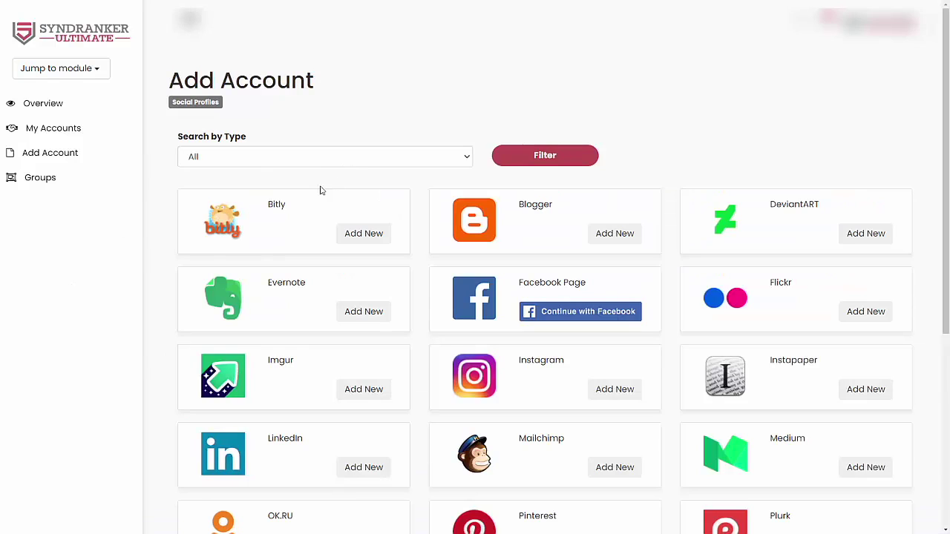
pyautogui.scroll(-1, 170, 236)
pyautogui.scroll(-1, 171, 238)
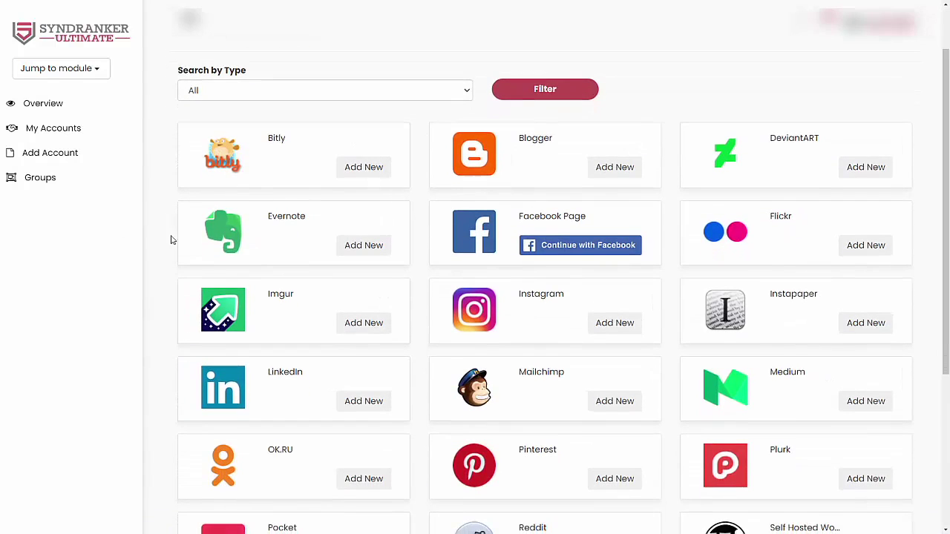
pyautogui.middleClick(170, 236)
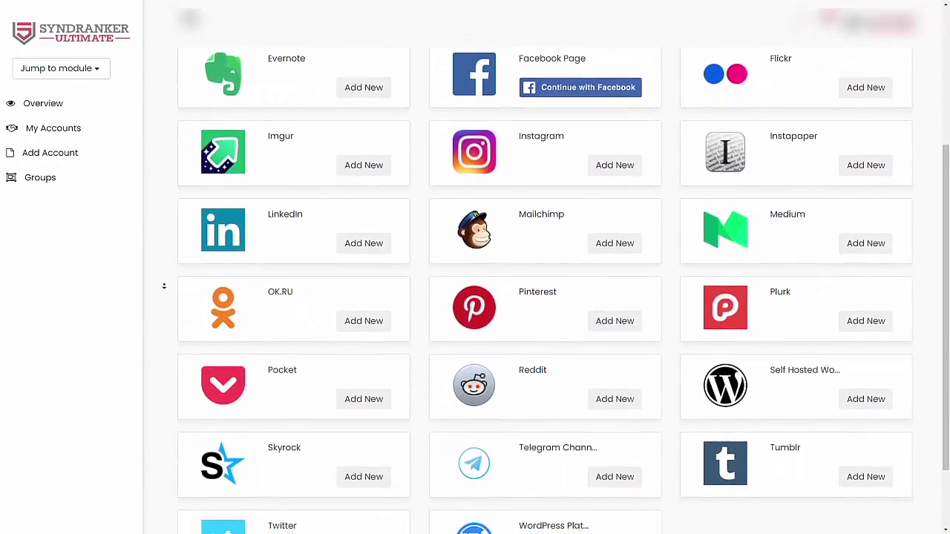
pyautogui.middleClick(165, 289)
pyautogui.middleClick(166, 290)
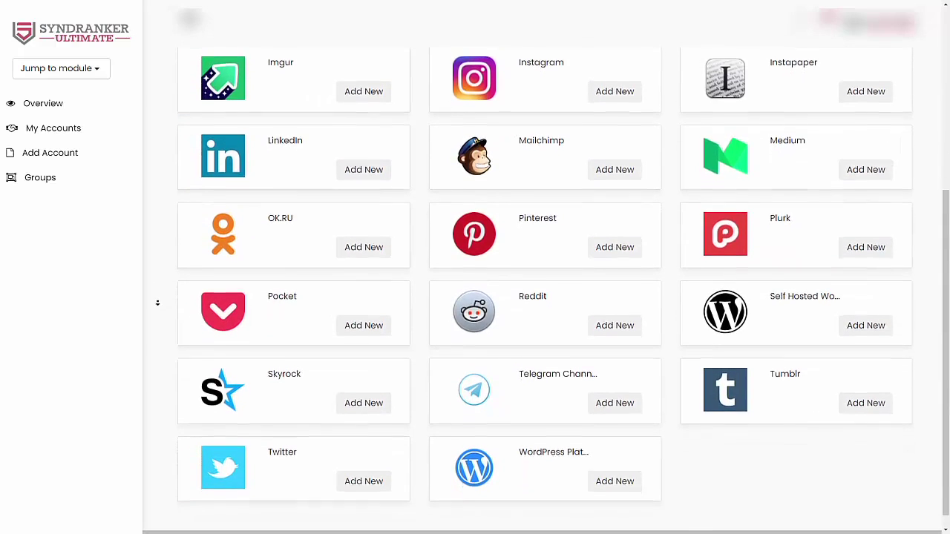
pyautogui.middleClick(157, 304)
pyautogui.middleClick(157, 304)
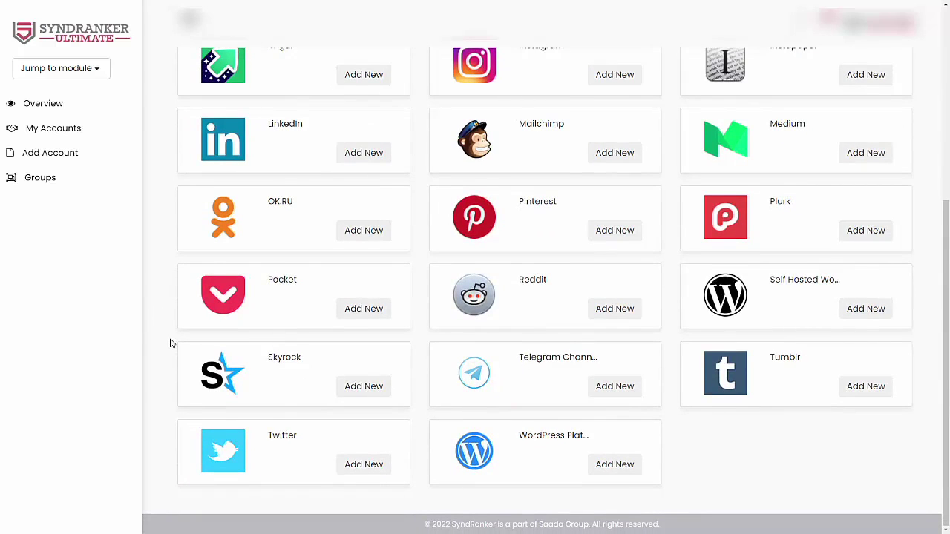
pyautogui.scroll(5, 425, 238)
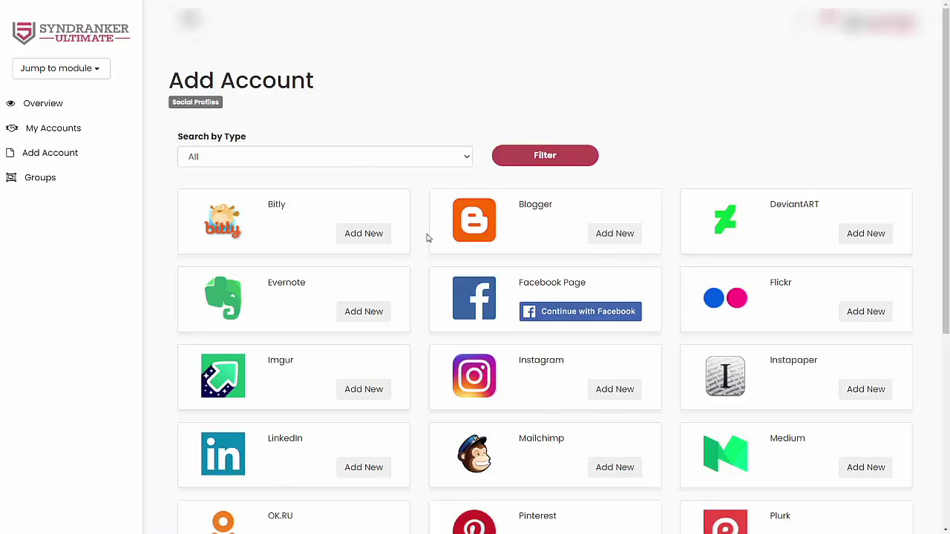
# - Add a Blogger account under the chosen account name and connect it
pyautogui.click(619, 241)
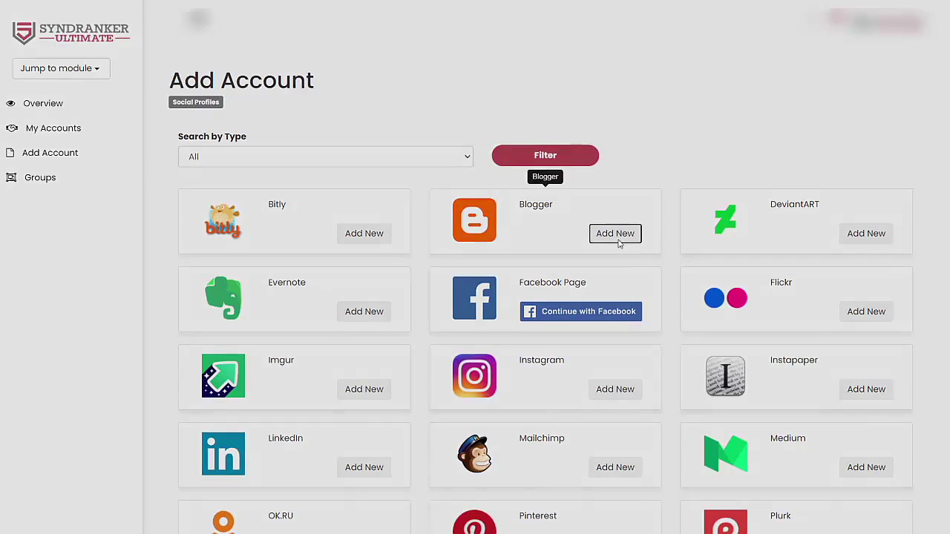
pyautogui.click(381, 89)
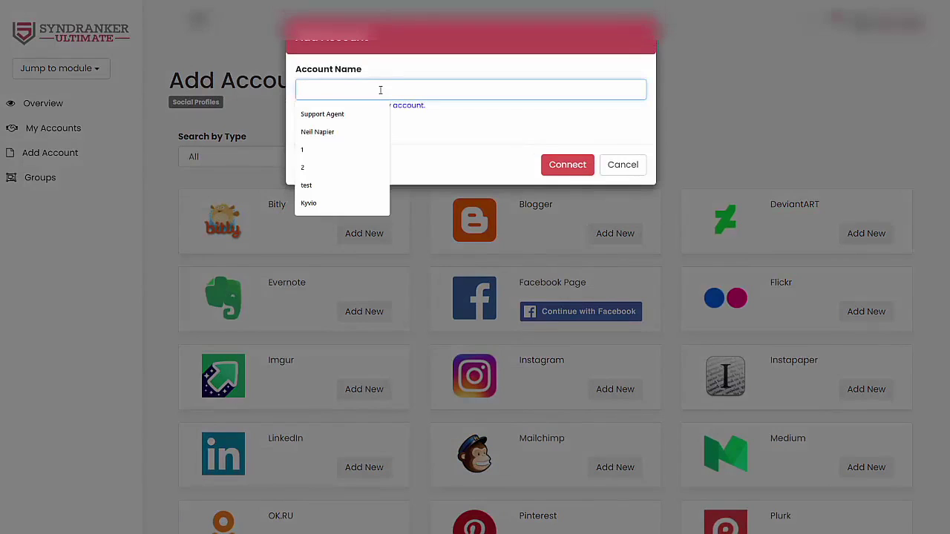
pyautogui.write('Neil Blogger')
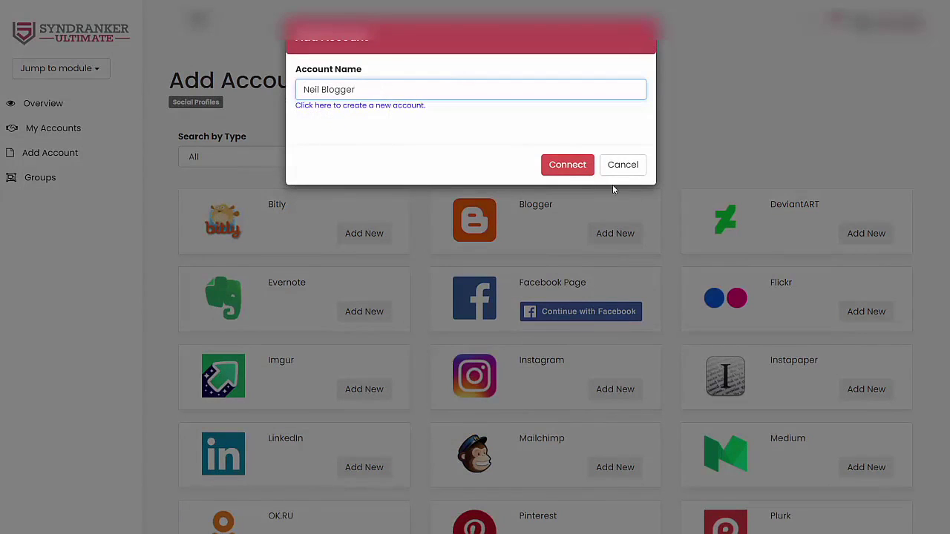
pyautogui.click(569, 172)
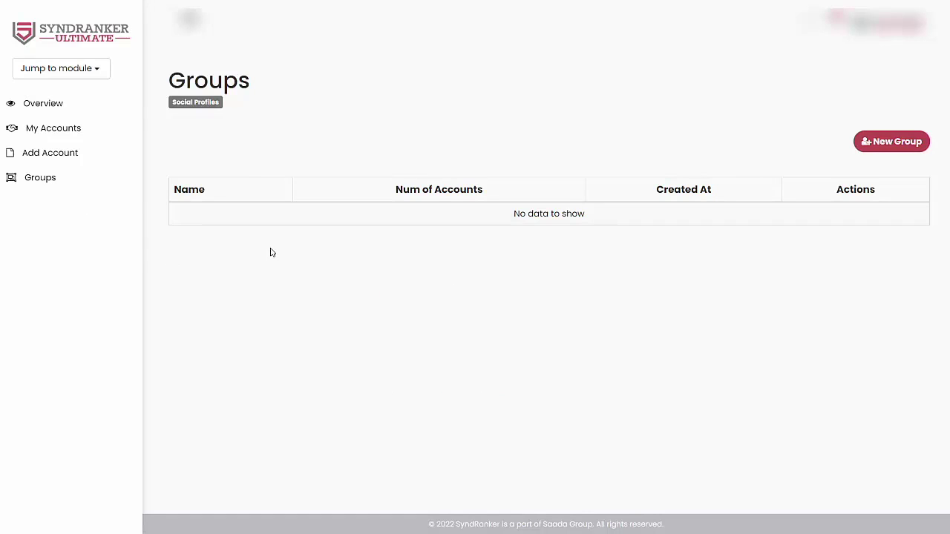
# - Jump to the Syndication module's overview through the module dropdown
pyautogui.click(96, 71)
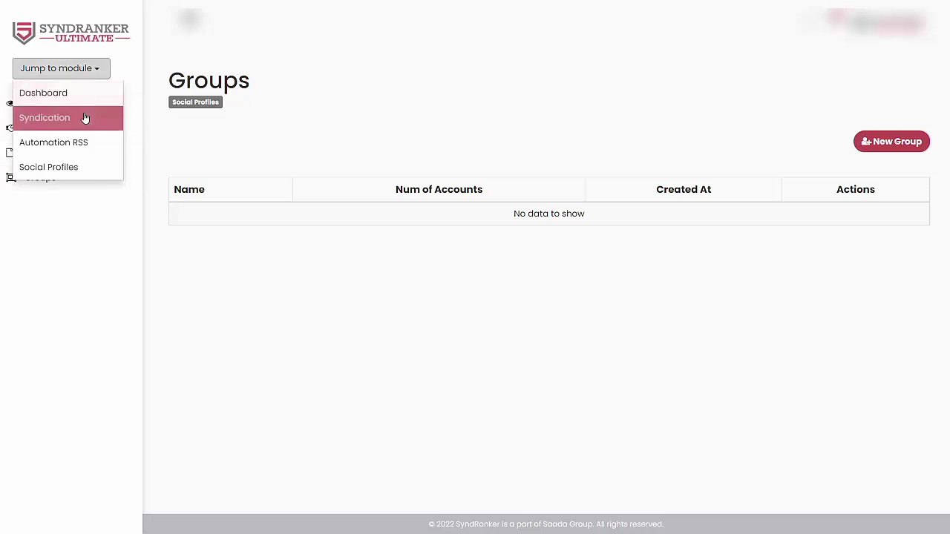
pyautogui.click(182, 246)
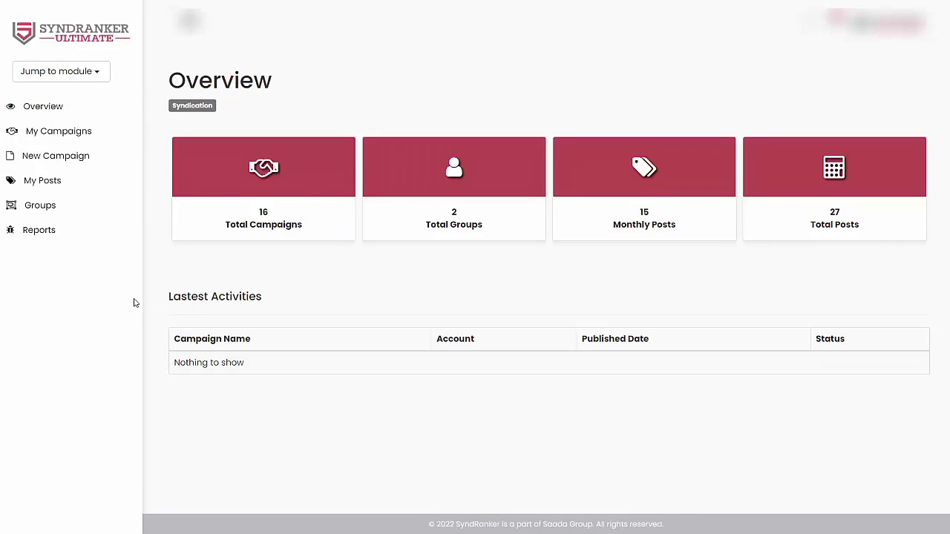
# - Start a new campaign named 'Syndranker Website' in the Marketing2022 group
pyautogui.click(91, 165)
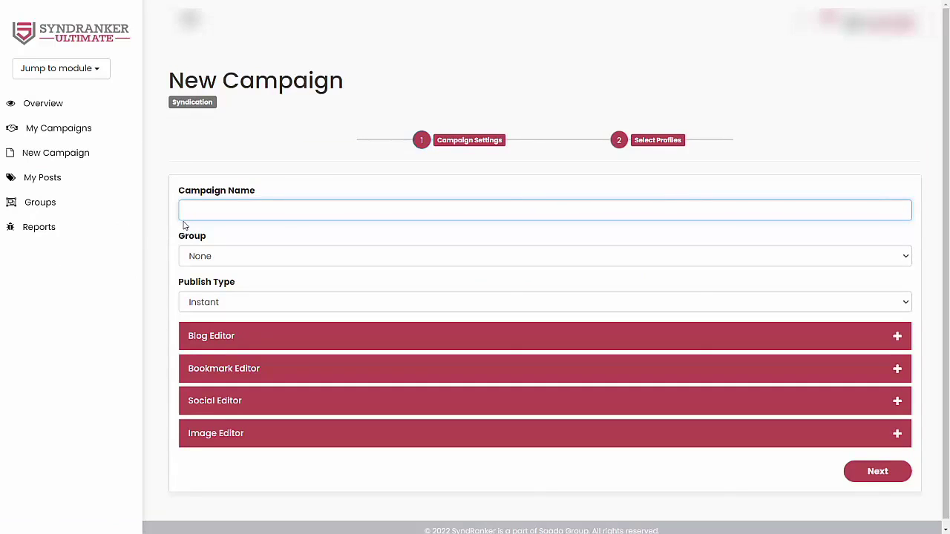
pyautogui.write('Syndranker Website')
pyautogui.press('Tab')
pyautogui.click(222, 263)
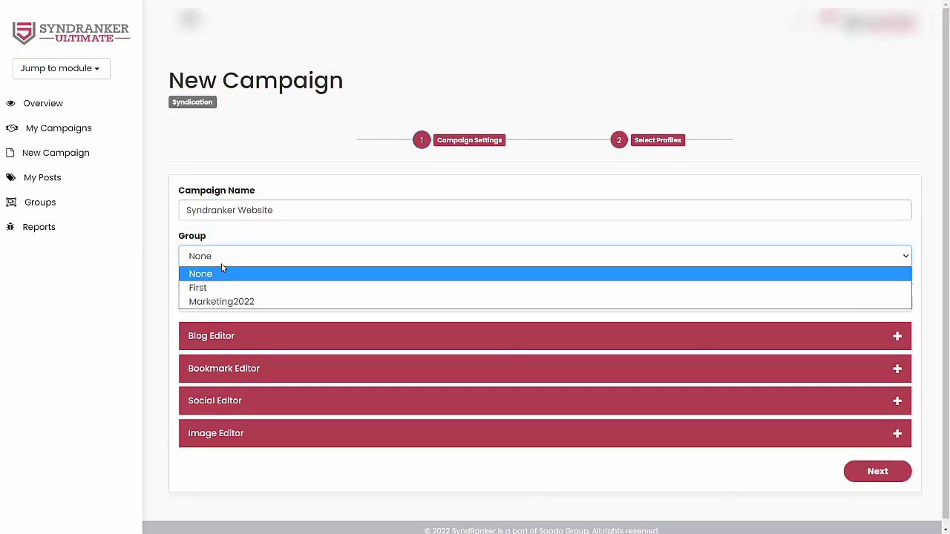
pyautogui.click(230, 301)
# - Set the campaign's Publish Type to Schedule and expand the Blog Editor section
pyautogui.click(215, 303)
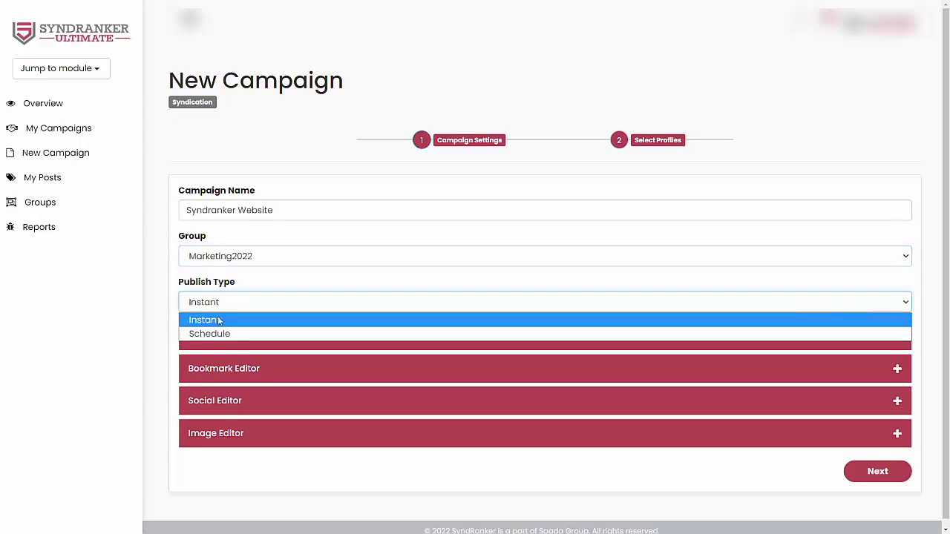
pyautogui.click(218, 333)
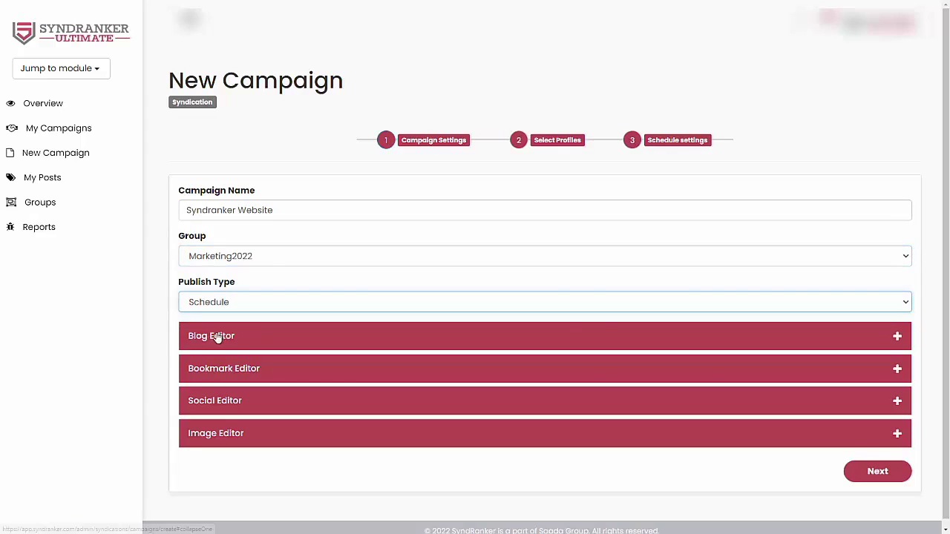
pyautogui.scroll(-1, 166, 330)
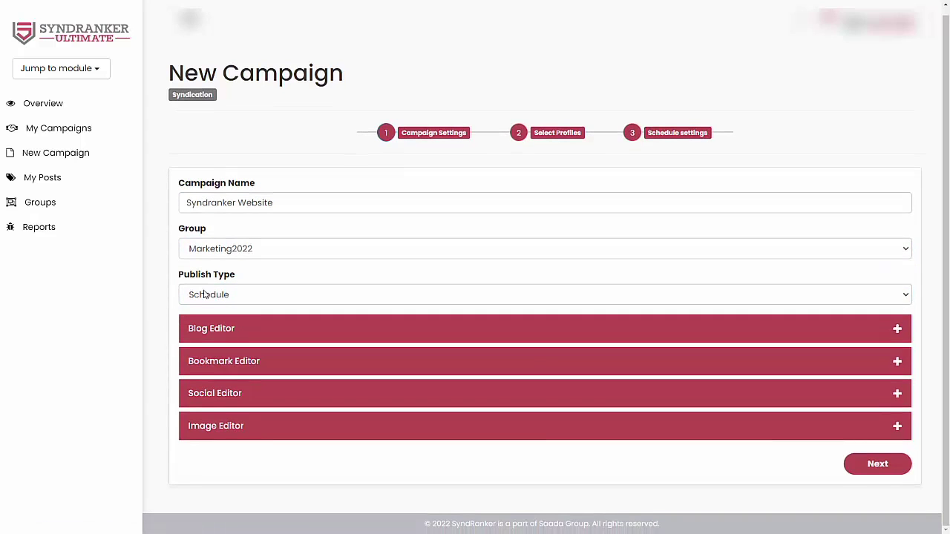
pyautogui.click(213, 332)
# - Title the blog post 'Why Syndranker is the best at building backlinks'
pyautogui.scroll(-2, 167, 394)
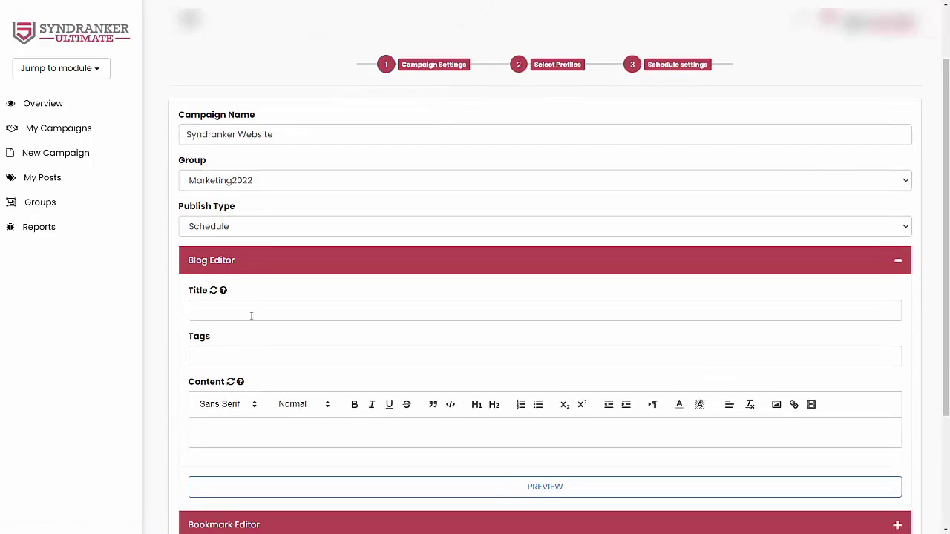
pyautogui.click(252, 312)
pyautogui.click(260, 420)
pyautogui.click(265, 313)
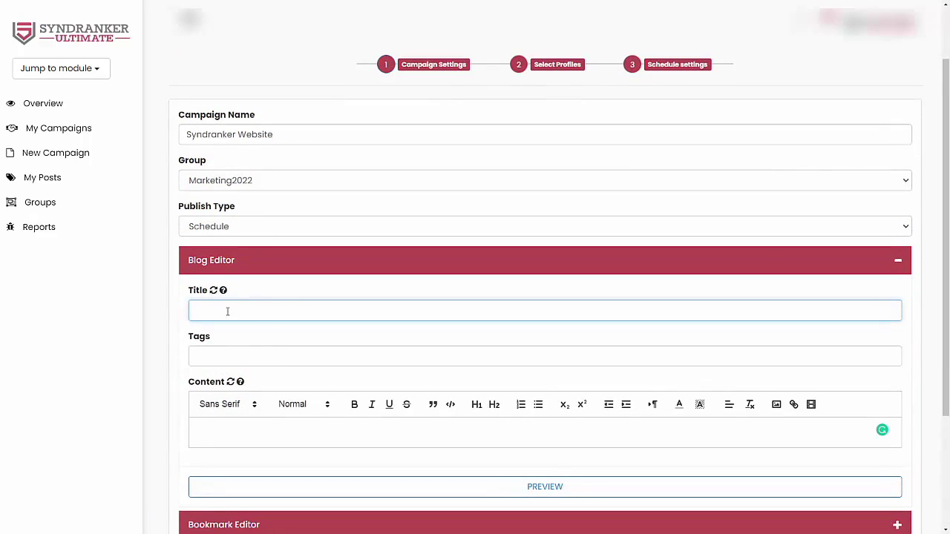
pyautogui.write('Why Syndranker is the best at building baclk')
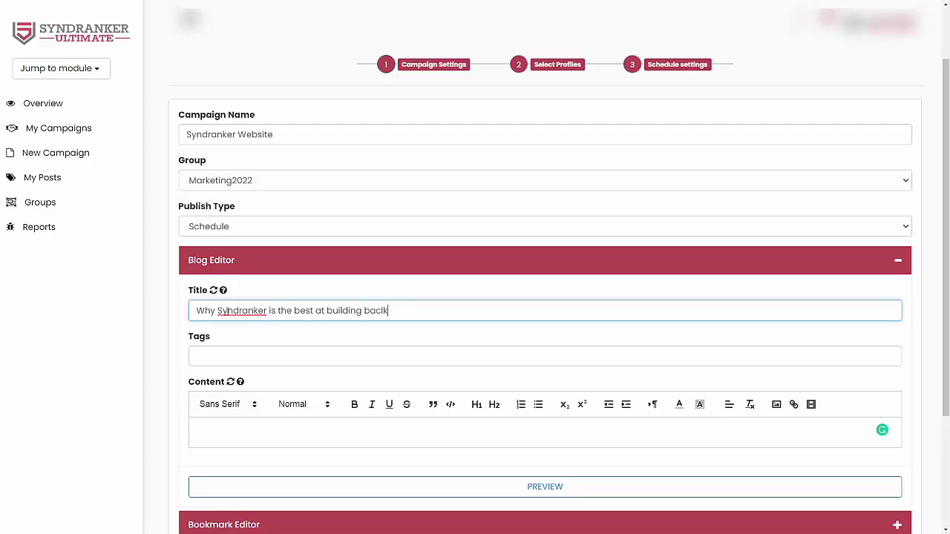
pyautogui.press('BackSpace')
pyautogui.press('BackSpace')
pyautogui.write('klinks')
# - Give the blog post the tag 'backlinks' and short sample body content
pyautogui.press('Tab')
pyautogui.write('ba')
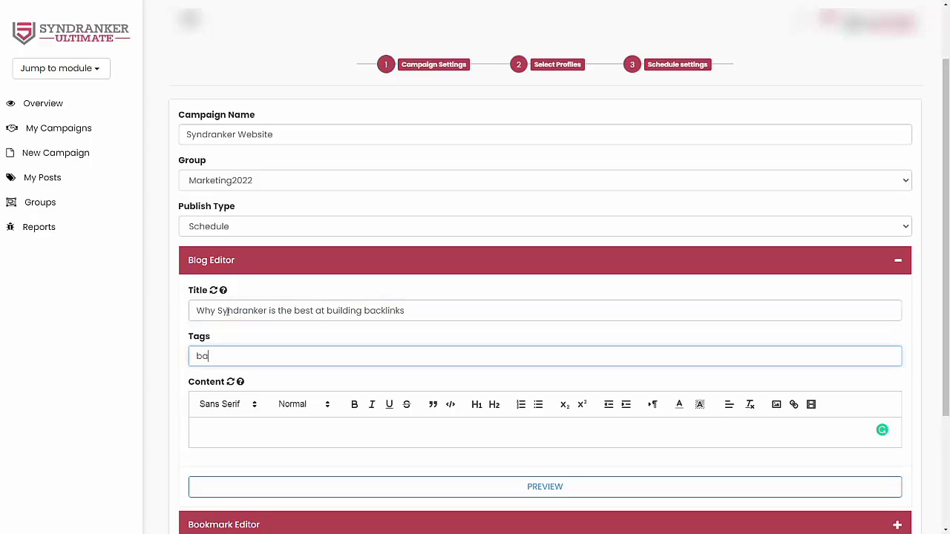
pyautogui.write('cklinks')
pyautogui.press('Tab')
pyautogui.press('Tab')
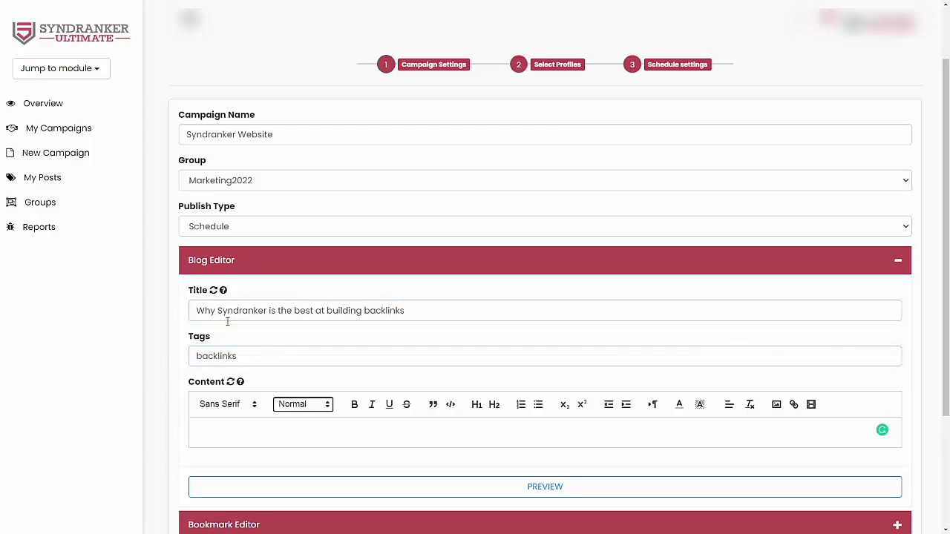
pyautogui.click(273, 433)
pyautogui.write('This ia')
pyautogui.write('sample text')
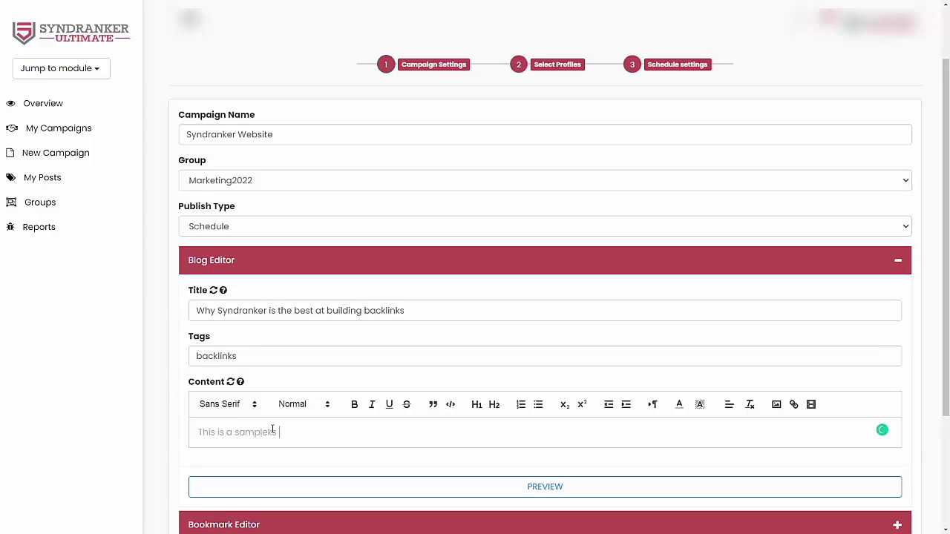
pyautogui.press('BackSpace')
pyautogui.write('con')
pyautogui.press('BackSpace')
pyautogui.write('content')
# - Expand the Bookmark, Social and Image editors, then continue to Select Profiles
pyautogui.scroll(-3, 345, 411)
pyautogui.click(422, 371)
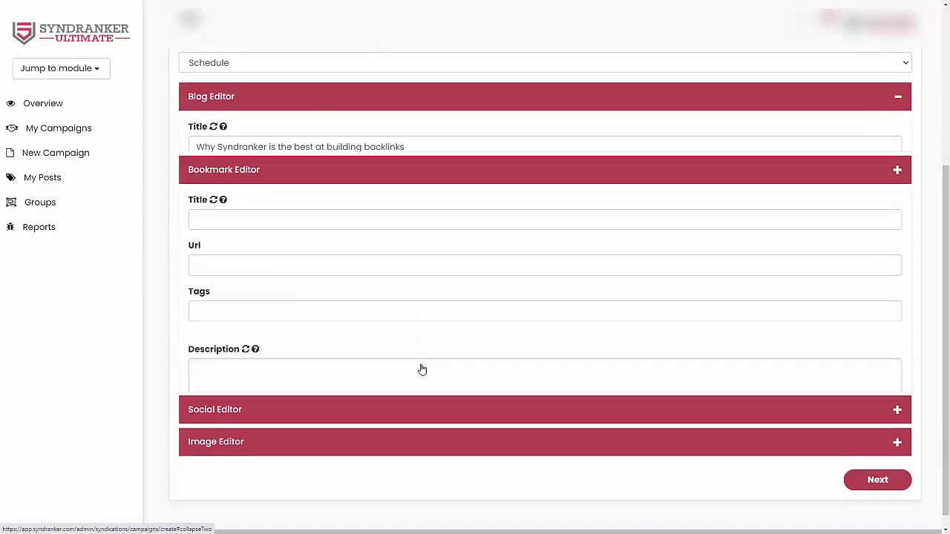
pyautogui.click(380, 409)
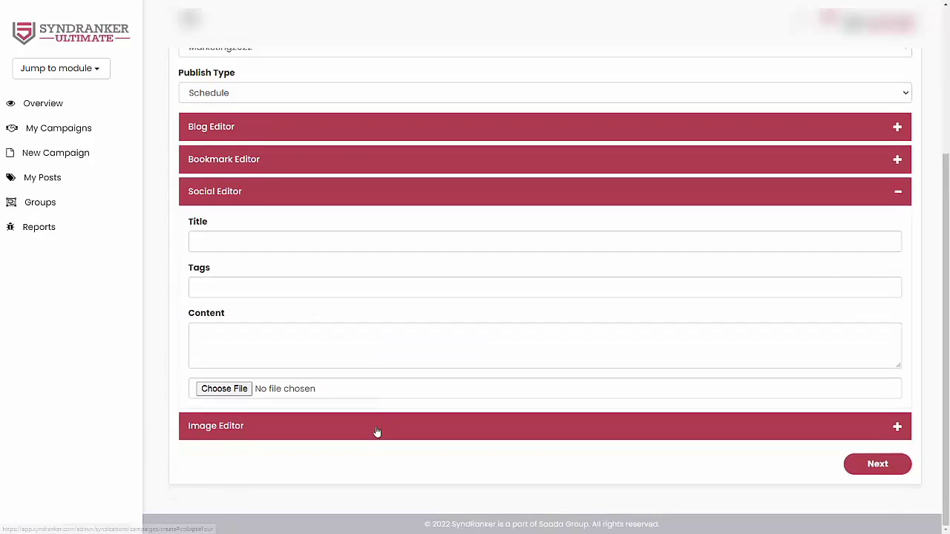
pyautogui.click(376, 429)
pyautogui.click(880, 467)
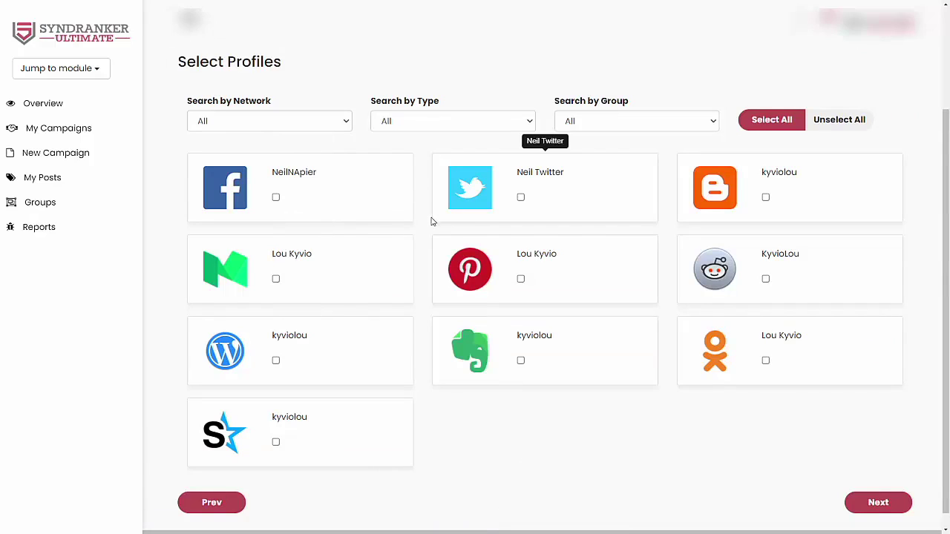
# - Select the Twitter, Pinterest, Medium, WordPress and Reddit profiles, keeping the type filter at All
pyautogui.click(520, 197)
pyautogui.click(521, 279)
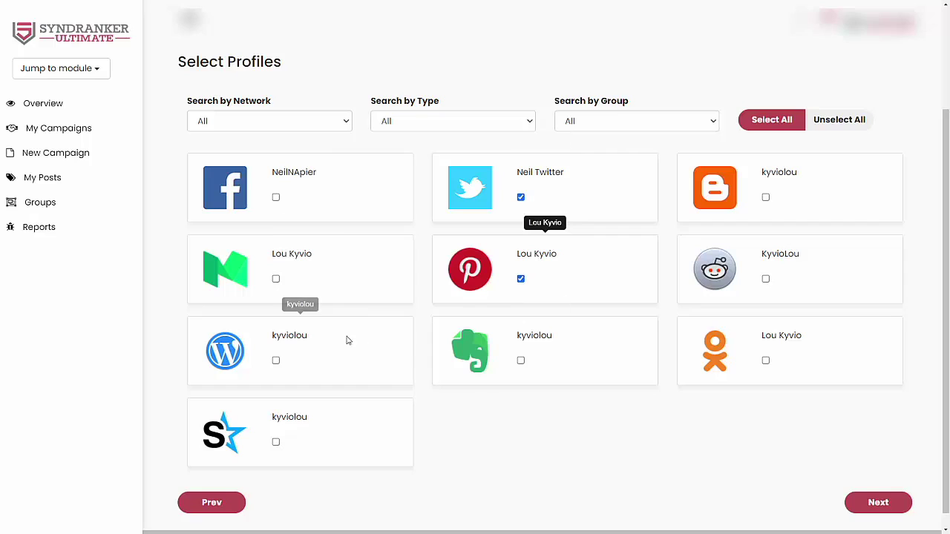
pyautogui.click(277, 280)
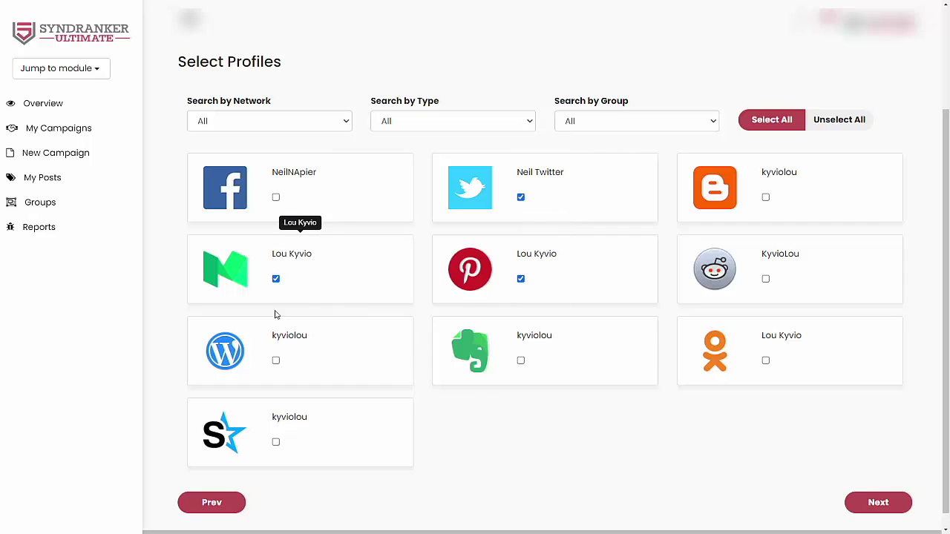
pyautogui.click(275, 361)
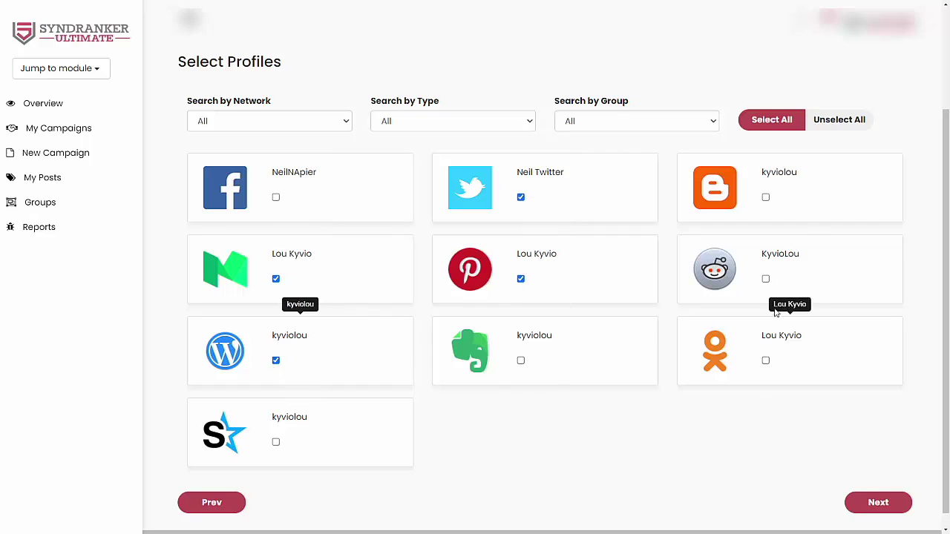
pyautogui.click(765, 280)
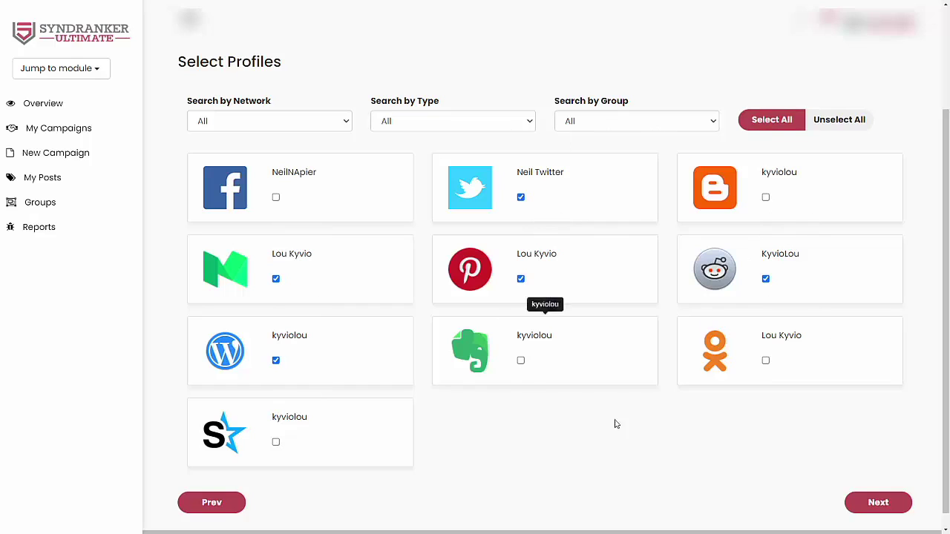
pyautogui.click(433, 121)
pyautogui.click(434, 122)
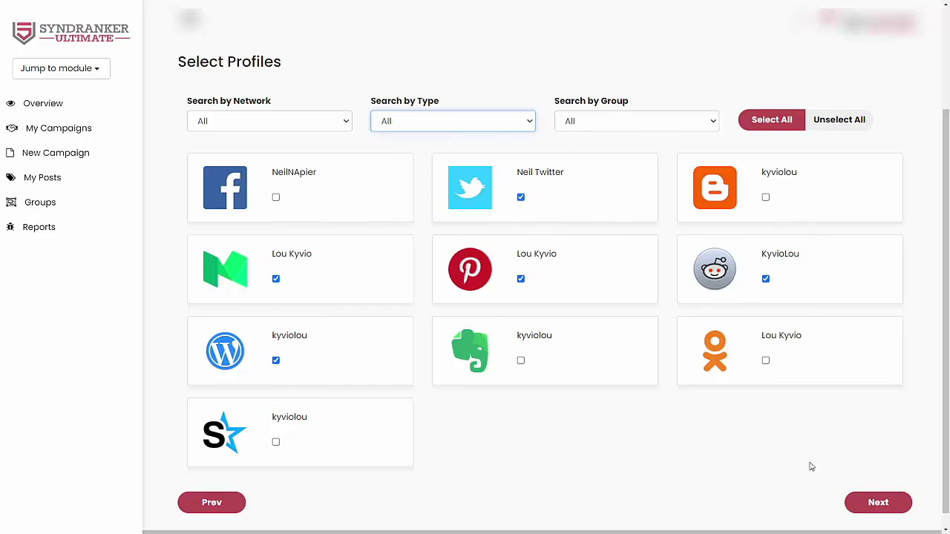
pyautogui.click(876, 502)
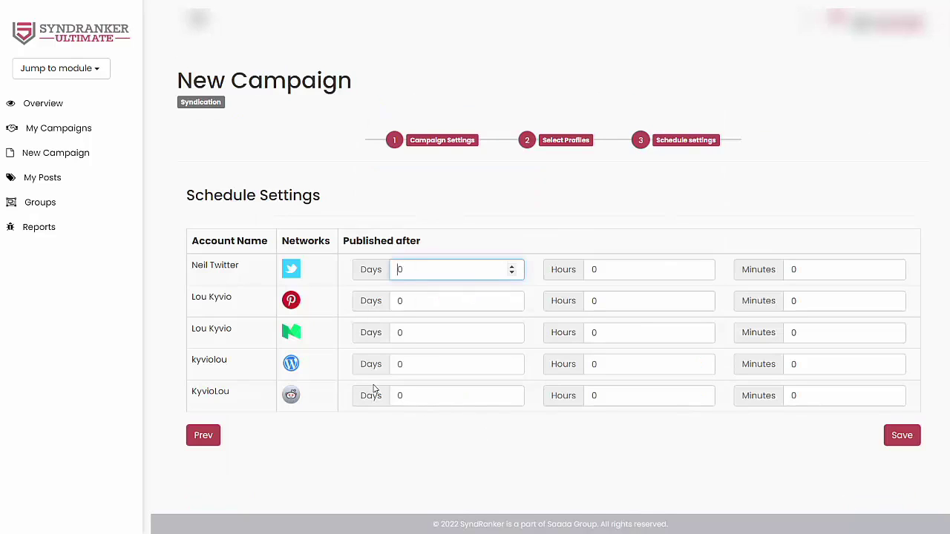
# - Delay Pinterest, Medium, WordPress and Reddit by 1, 2, 3 and 4 days, then save
pyautogui.click(407, 299)
pyautogui.press('BackSpace')
pyautogui.write('1')
pyautogui.click(398, 334)
pyautogui.press('Delete')
pyautogui.write('2')
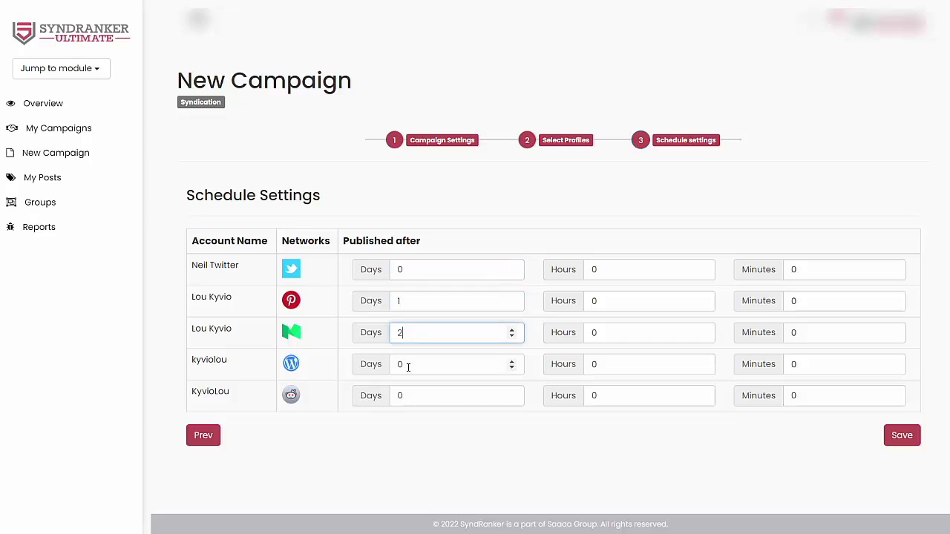
pyautogui.click(408, 367)
pyautogui.press('BackSpace')
pyautogui.write('3')
pyautogui.click(408, 396)
pyautogui.press('BackSpace')
pyautogui.write('4')
pyautogui.click(406, 441)
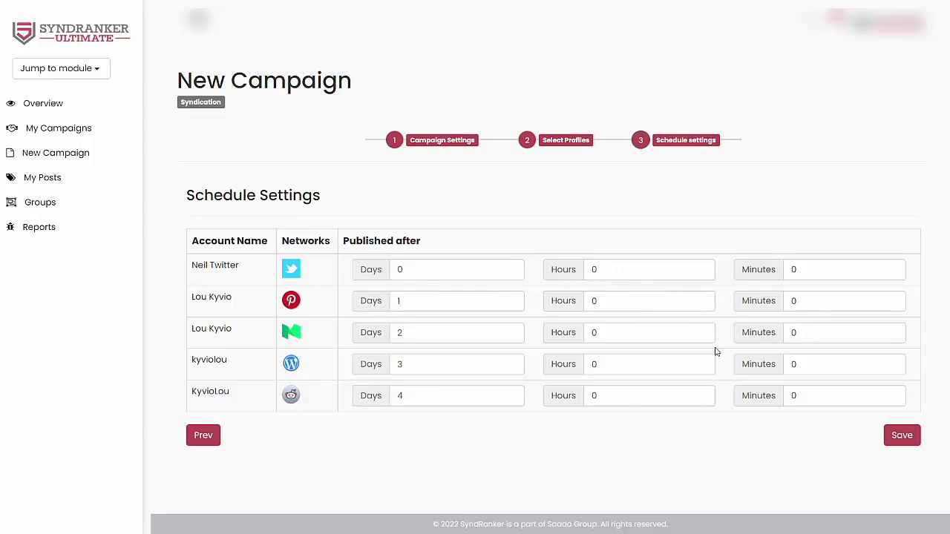
pyautogui.click(889, 439)
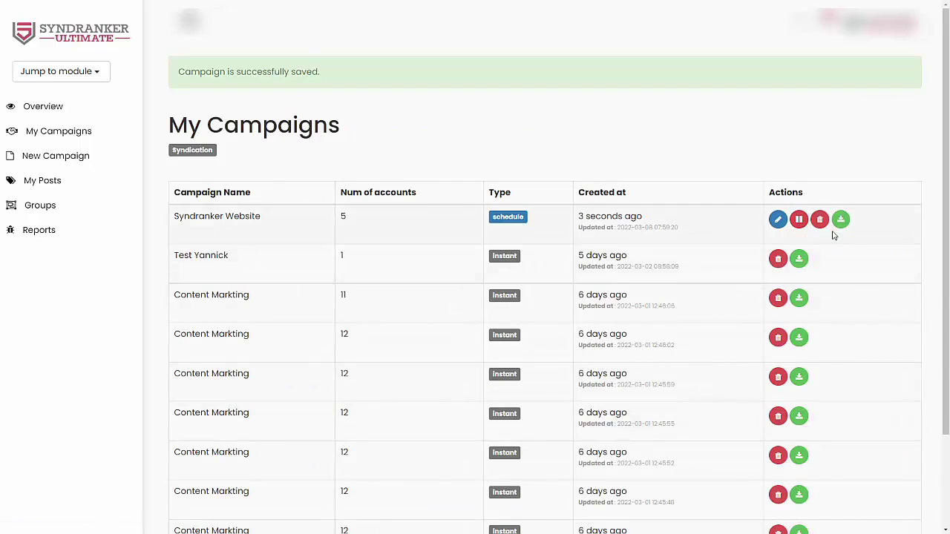
# - Review the saved 'Syndranker Website' schedule campaign in My Campaigns
pyautogui.scroll(-1, 702, 380)
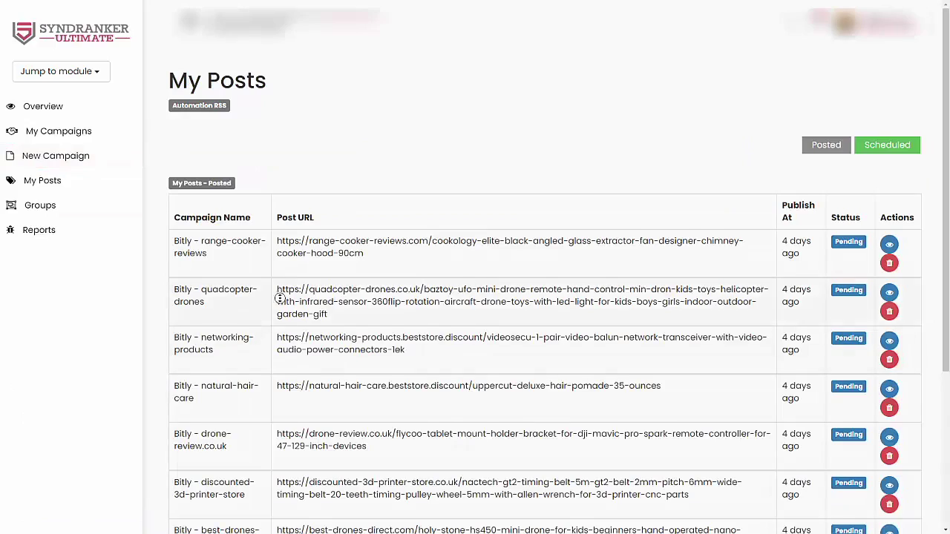
# - Scroll through the Automation RSS posts table
pyautogui.scroll(-1, 270, 354)
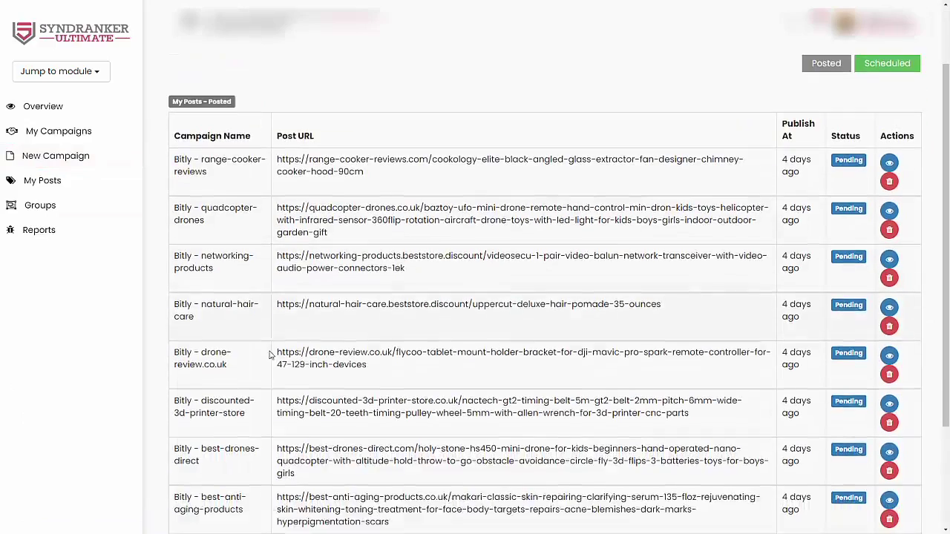
pyautogui.scroll(1, 269, 354)
pyautogui.scroll(-2, 270, 401)
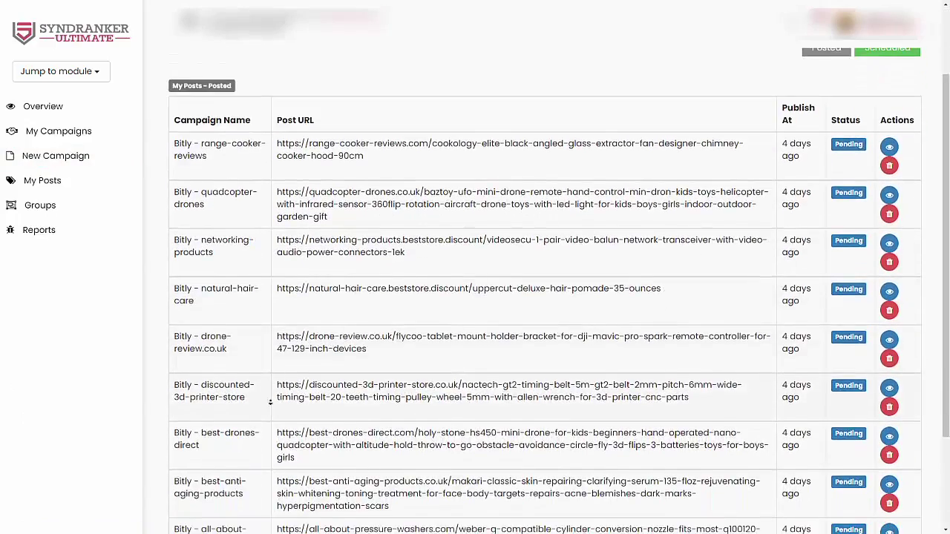
pyautogui.scroll(-2, 270, 401)
pyautogui.scroll(3, 260, 398)
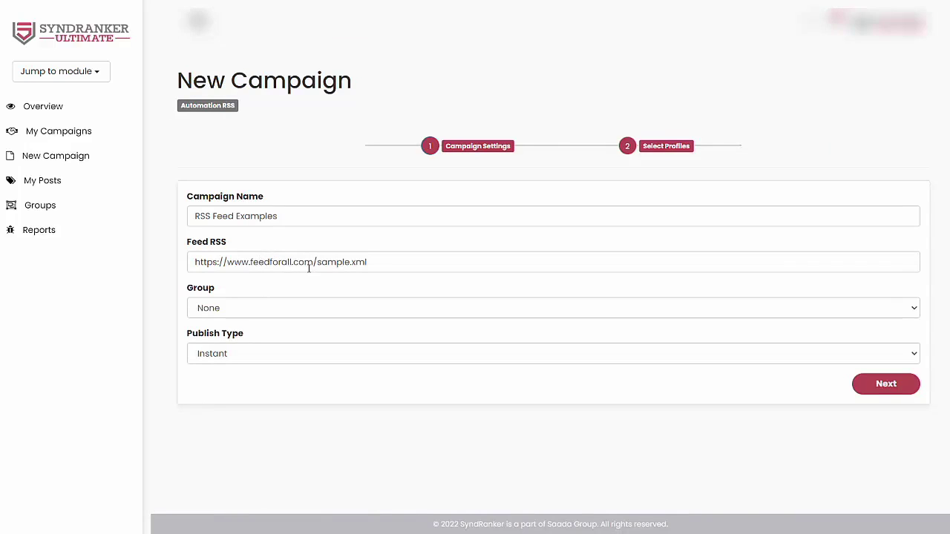
# - Put the RSS Feed Examples campaign in group Marketing2022 with Instant publishing
pyautogui.click(294, 312)
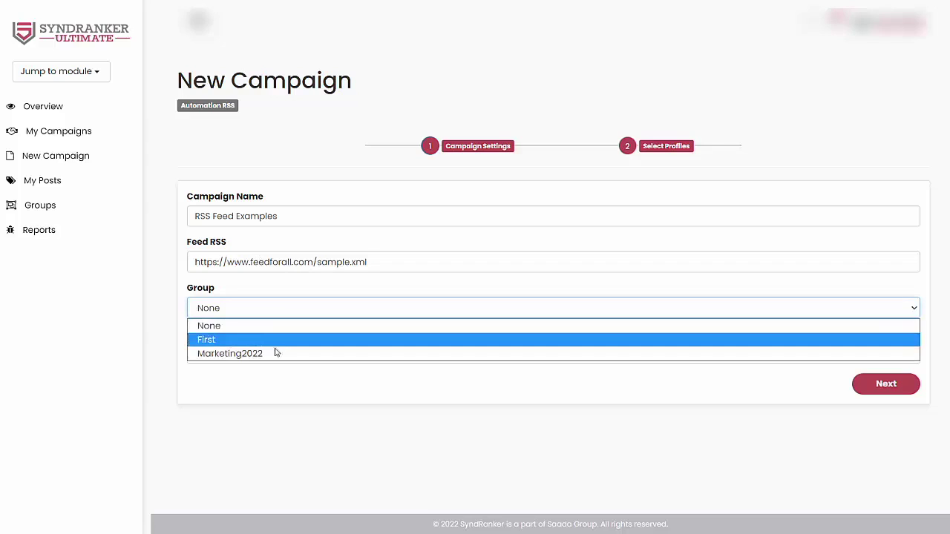
pyautogui.click(276, 352)
pyautogui.click(240, 412)
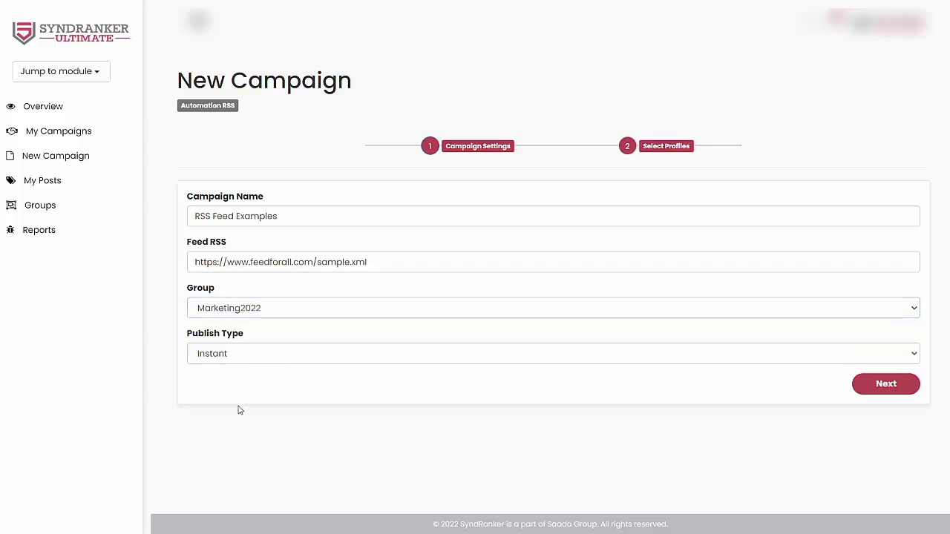
pyautogui.click(241, 361)
pyautogui.click(248, 373)
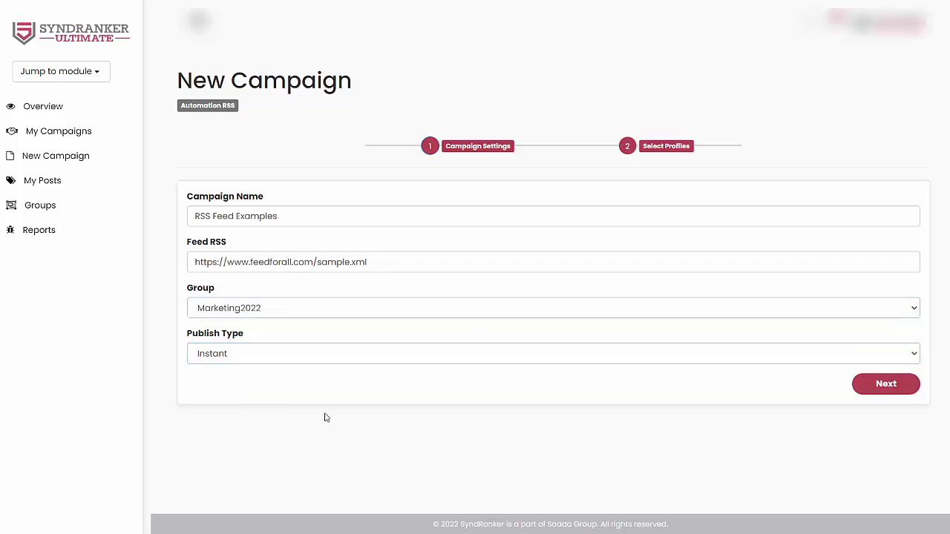
pyautogui.click(886, 392)
# - Target the Twitter, Evernote, Pinterest and Reddit profiles and save the campaign
pyautogui.scroll(-1, 466, 408)
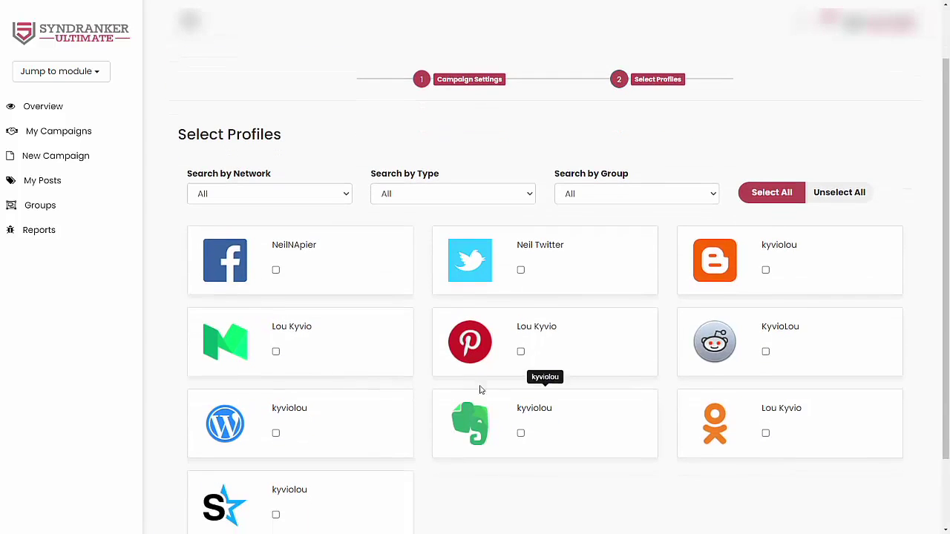
pyautogui.click(521, 270)
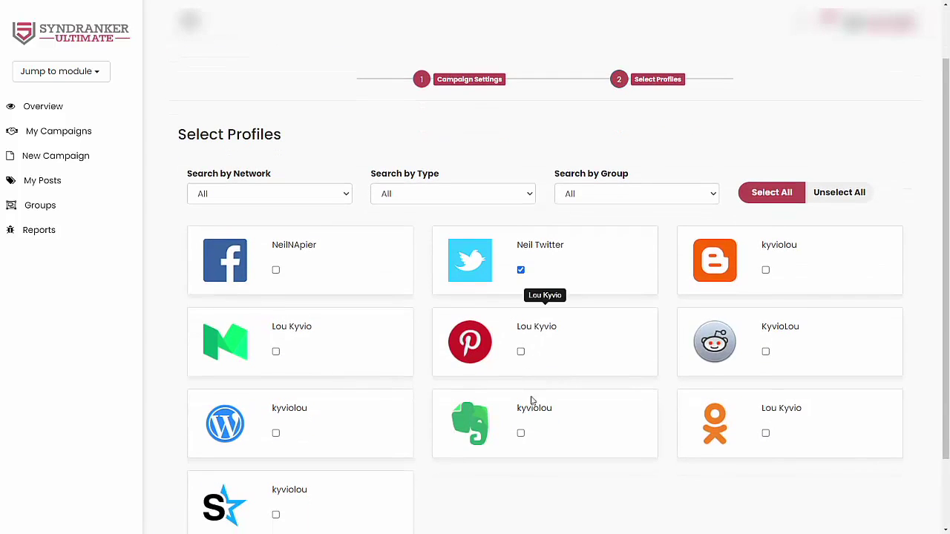
pyautogui.click(521, 434)
pyautogui.click(520, 352)
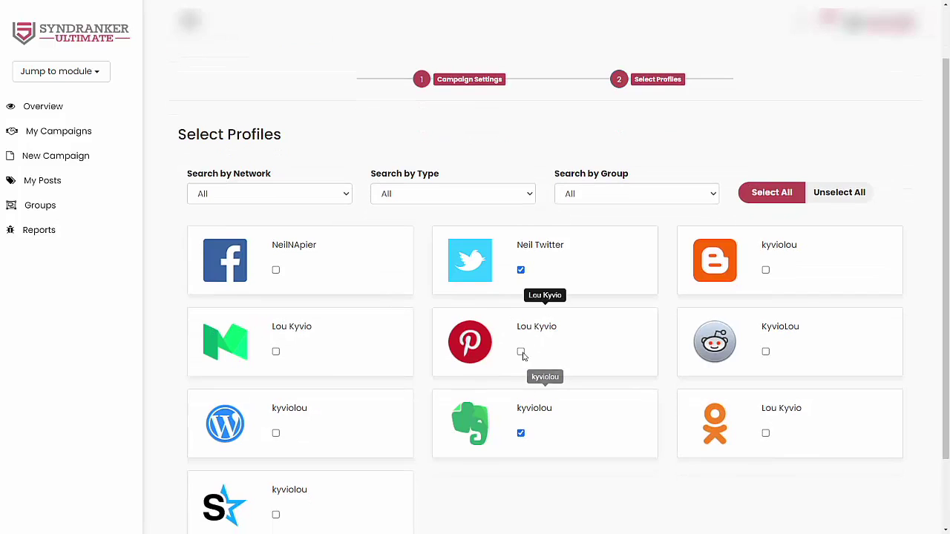
pyautogui.click(765, 352)
pyautogui.scroll(-2, 658, 443)
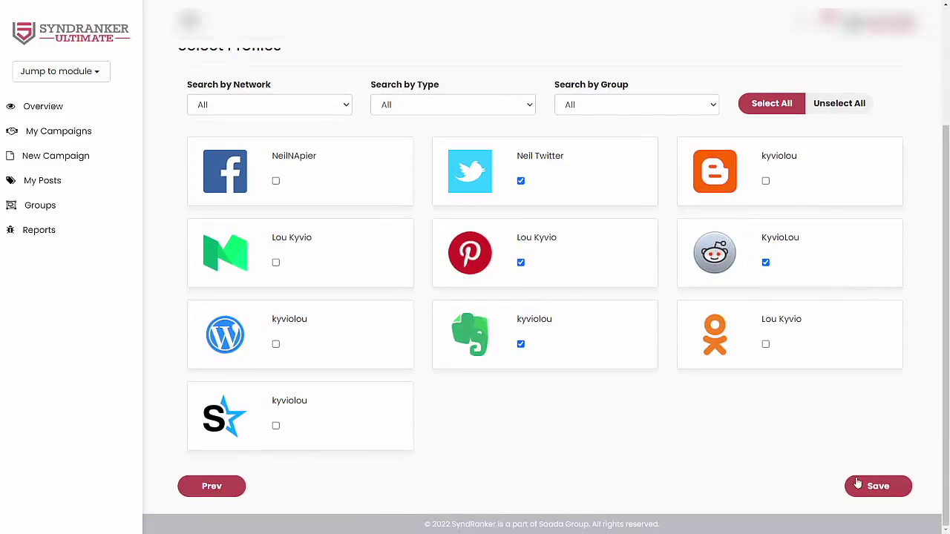
pyautogui.click(877, 488)
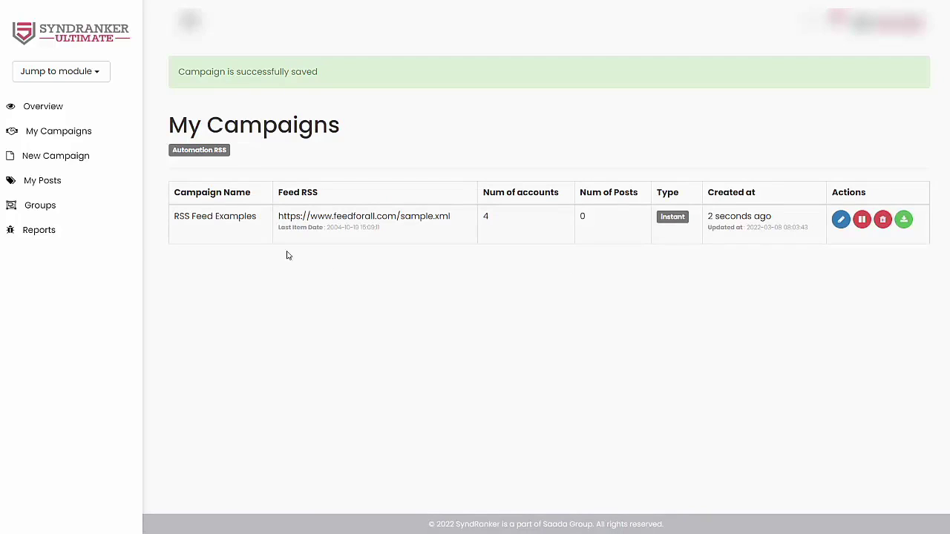
# - Open the Automation RSS Reports page from the sidebar
pyautogui.click(105, 242)
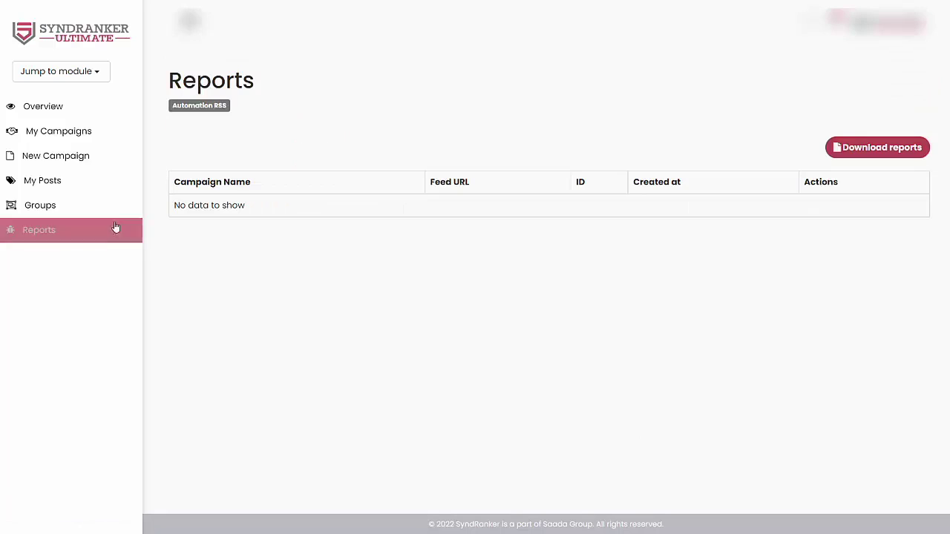
# - Return to My Campaigns to see the RSS Feed Examples campaign listed as Instant with 4 accounts
pyautogui.click(82, 132)
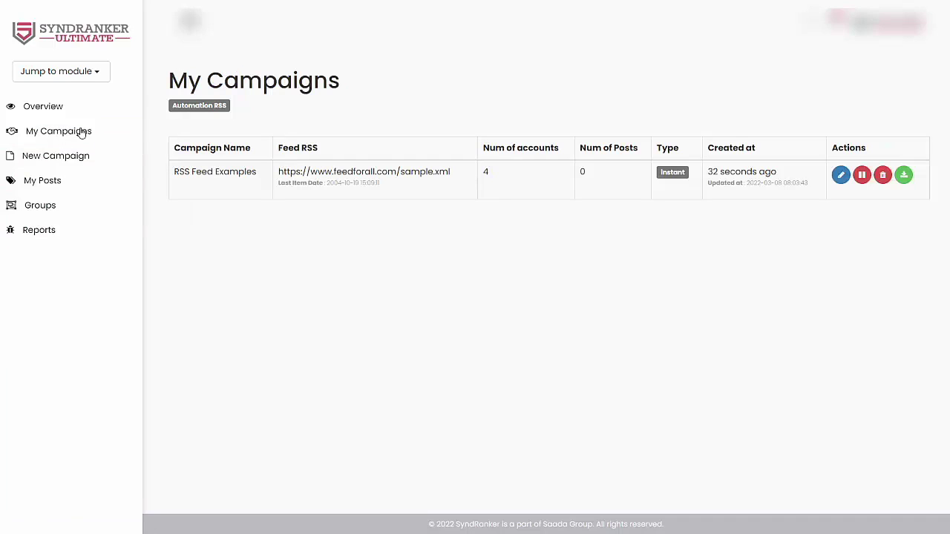